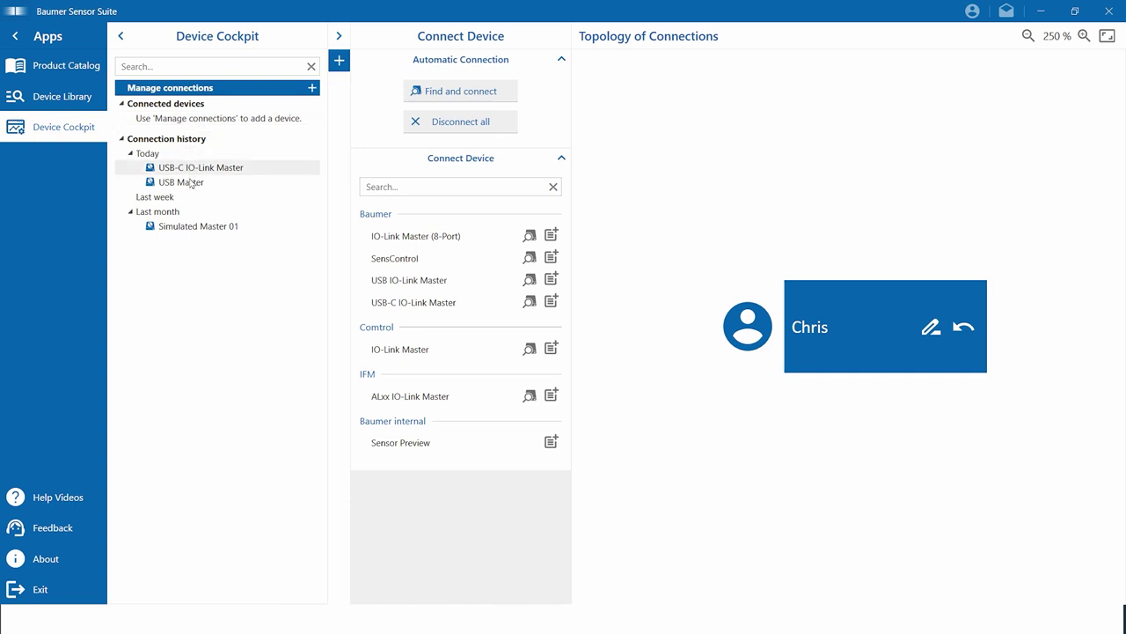
# Find OM30-L0100.HV.YUN in the Product Catalog under Laser distance sensors > OM30.
pyautogui.moveTo(191, 184)
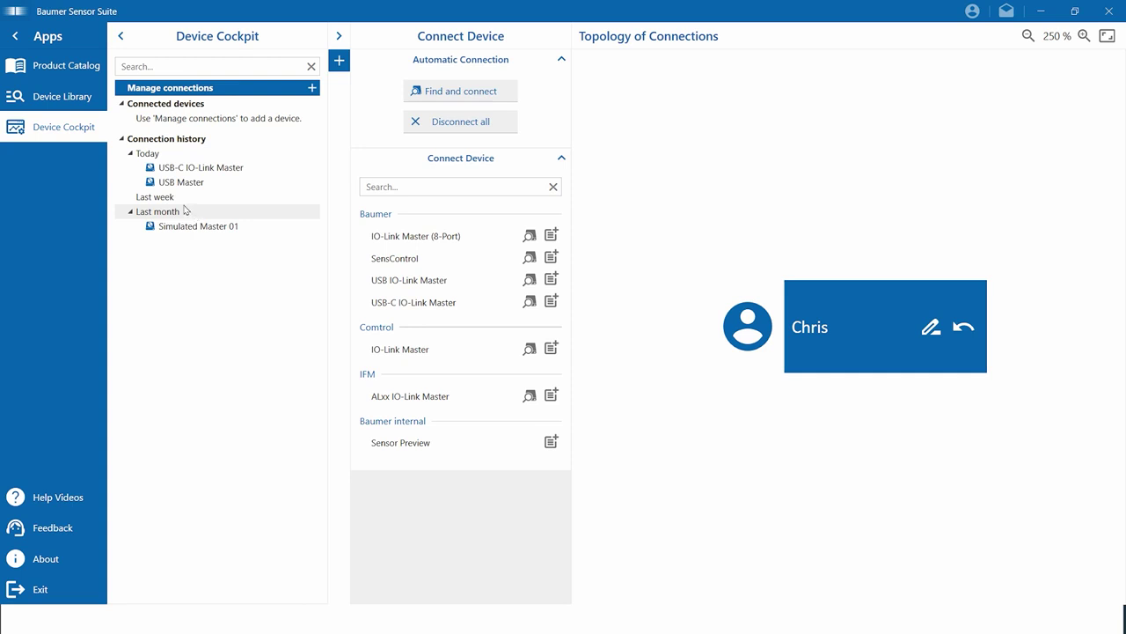
pyautogui.click(82, 73)
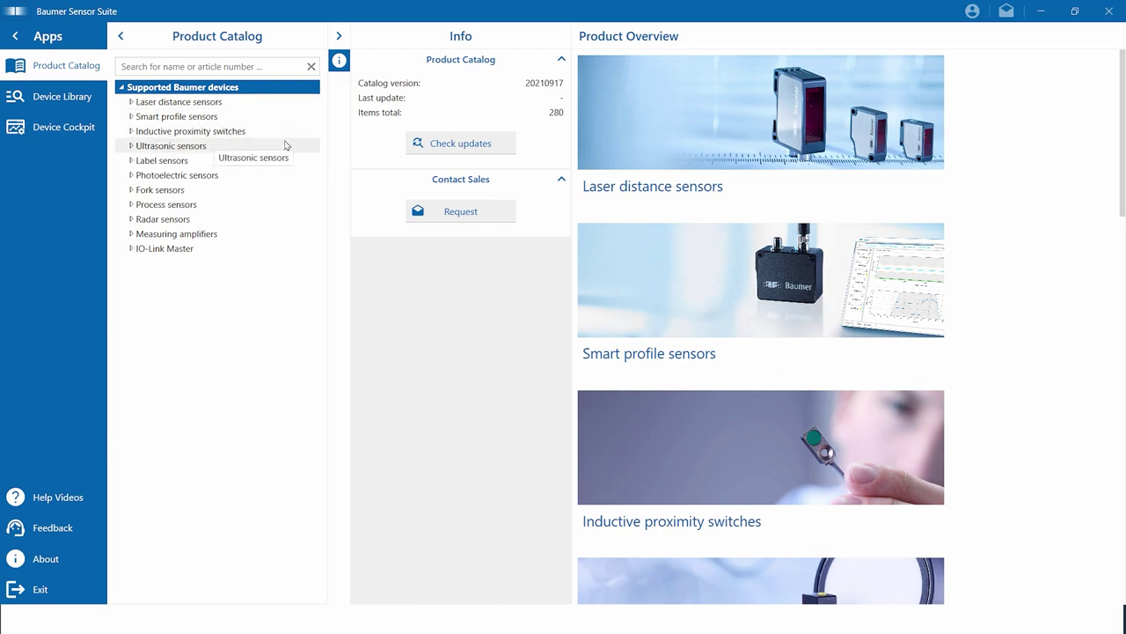
pyautogui.click(132, 102)
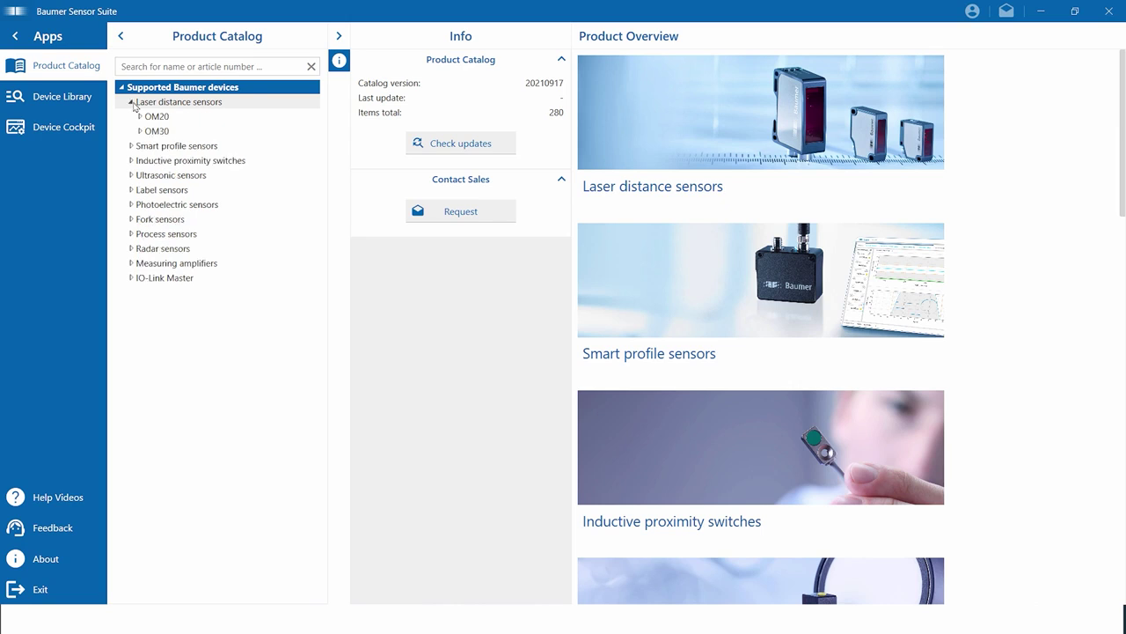
pyautogui.click(154, 132)
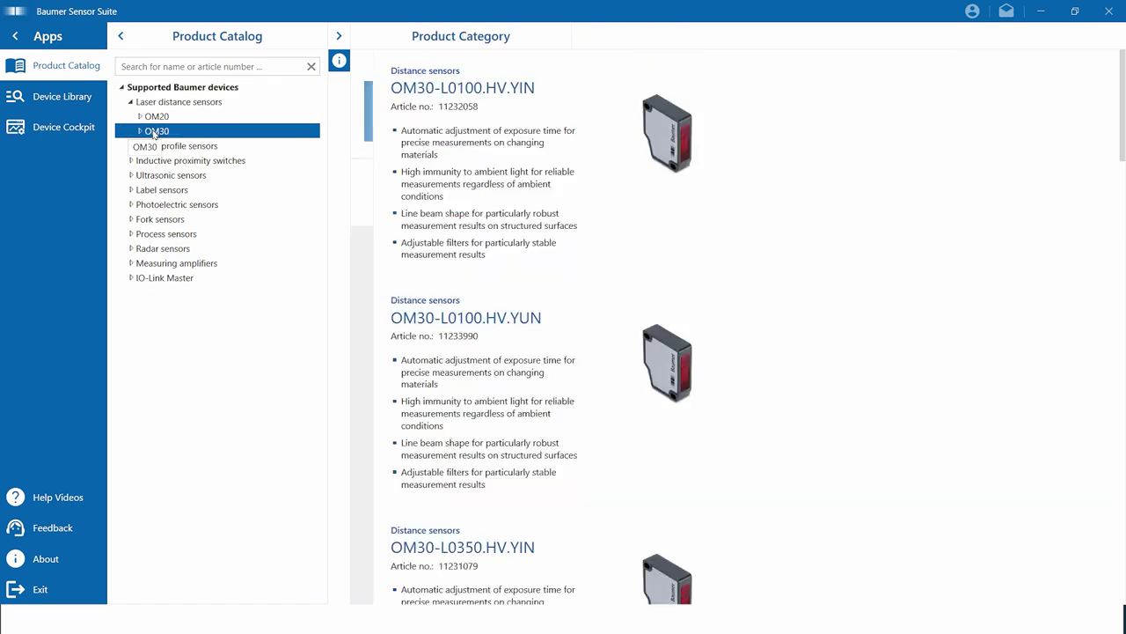
pyautogui.click(145, 132)
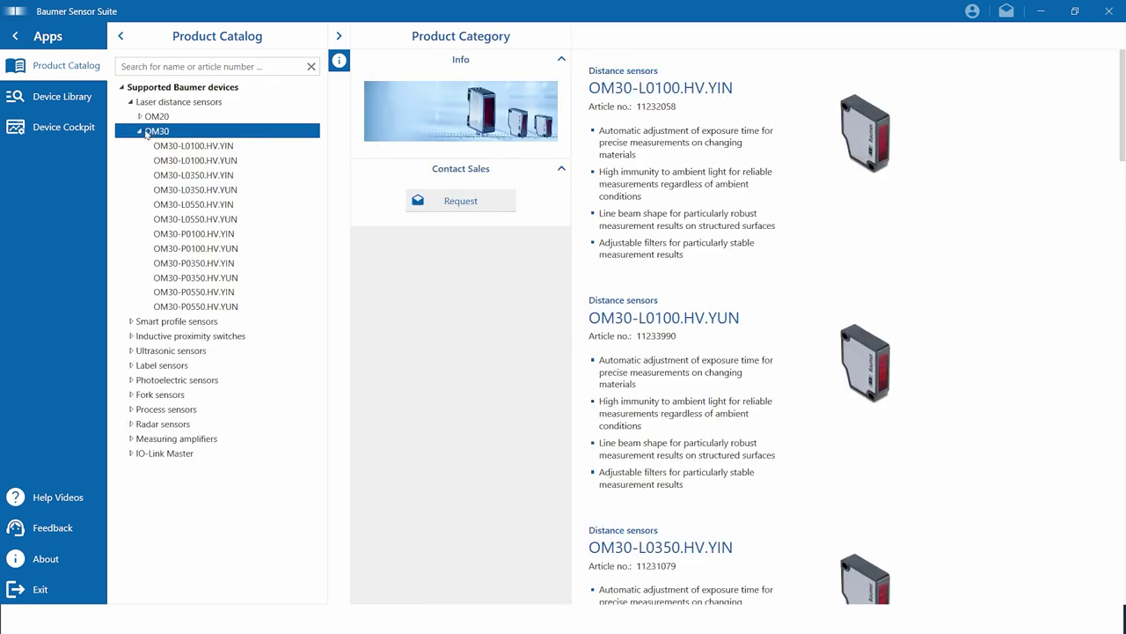
pyautogui.click(175, 160)
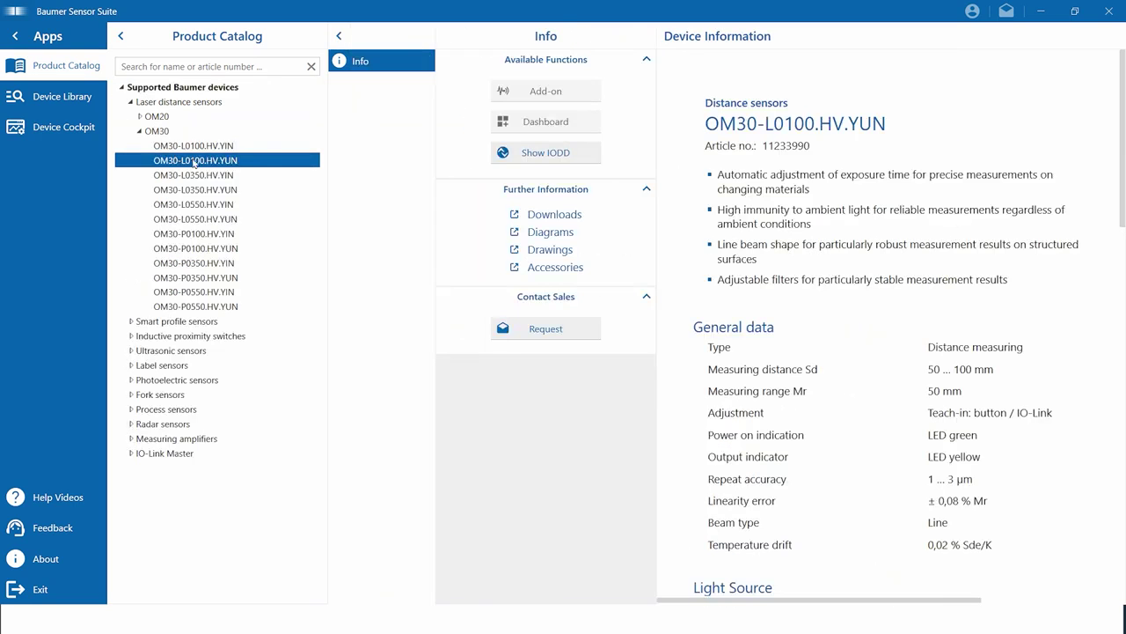
# Widen and scroll the sensor's data sheet, then open its OM30 IODD.
pyautogui.click(121, 36)
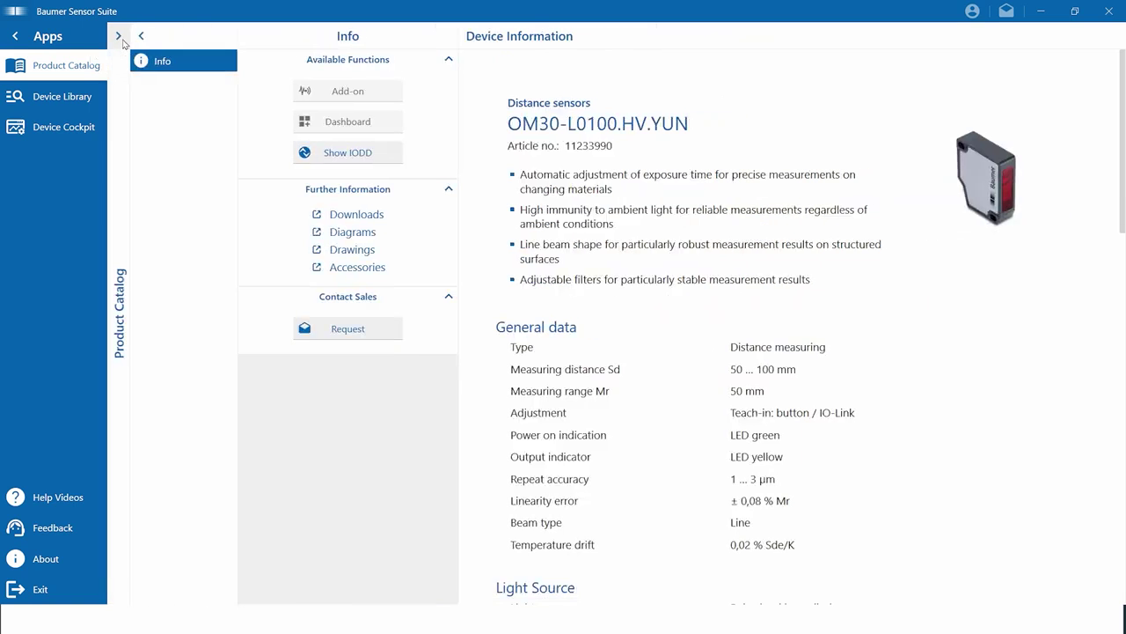
pyautogui.click(141, 36)
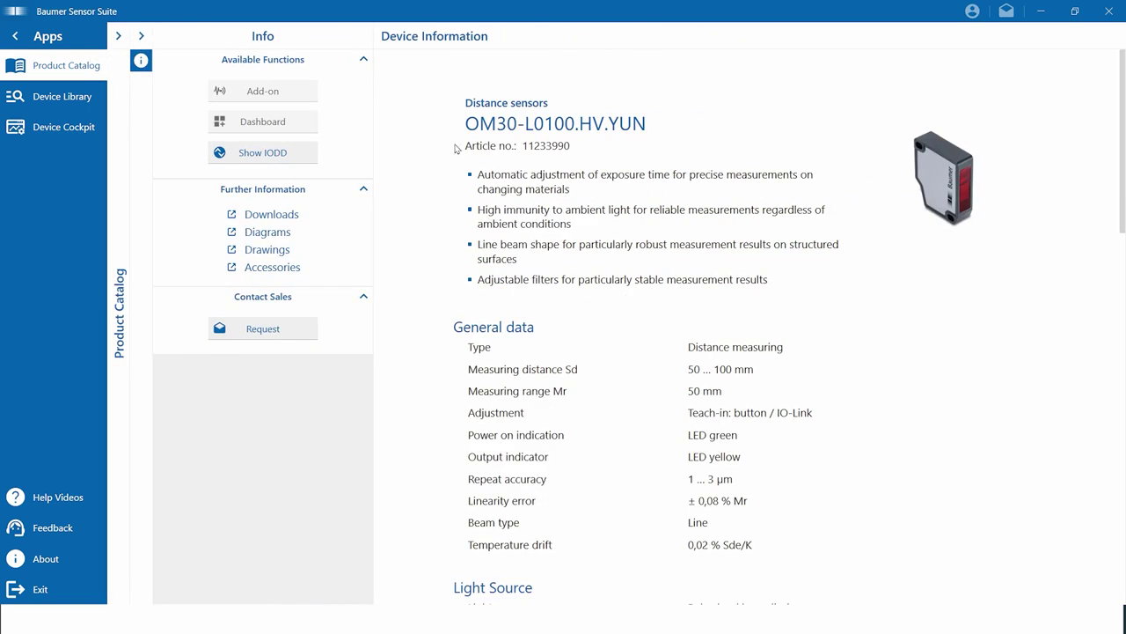
pyautogui.scroll(-6, 680, 249)
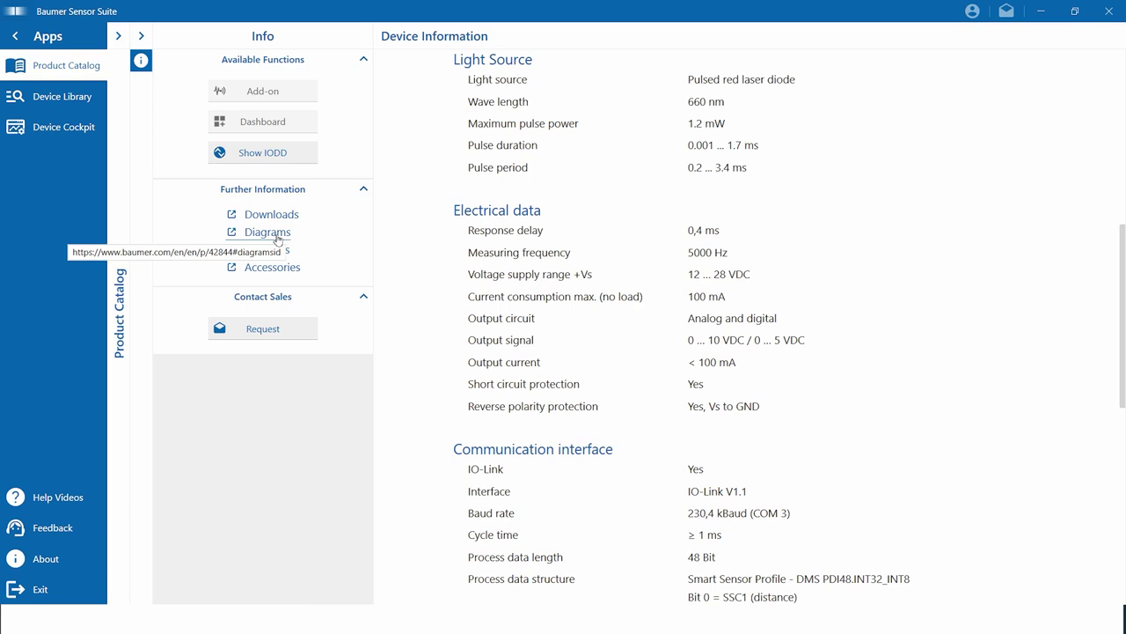
pyautogui.click(272, 156)
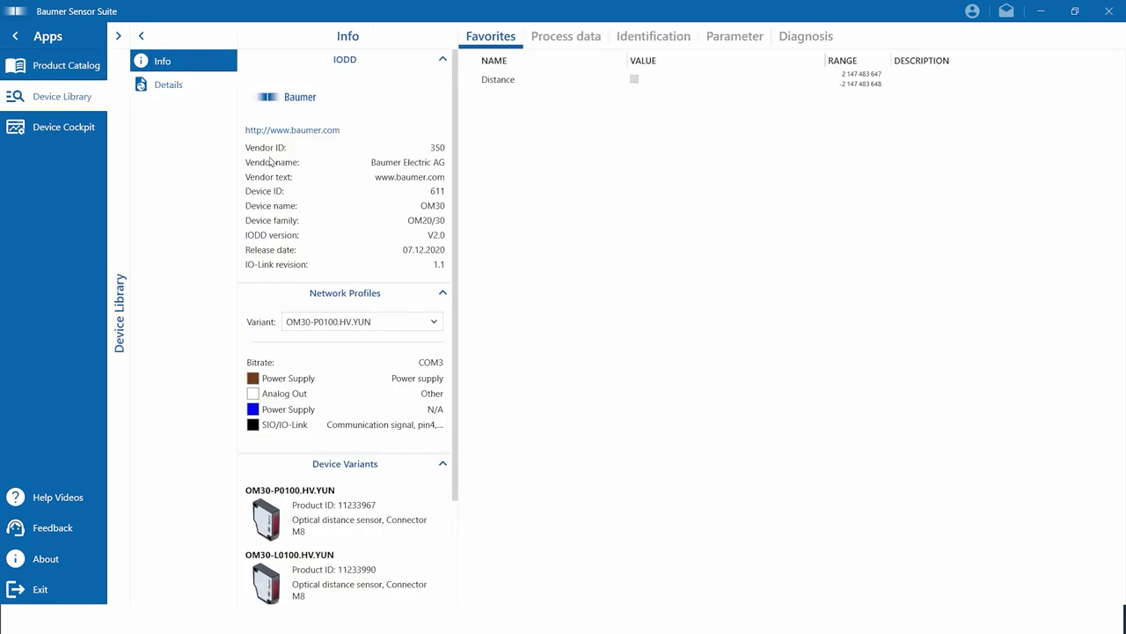
# Show the OM30 IODD's Parameter tab in the Device Library with the Info panel collapsed.
pyautogui.click(48, 39)
pyautogui.click(43, 36)
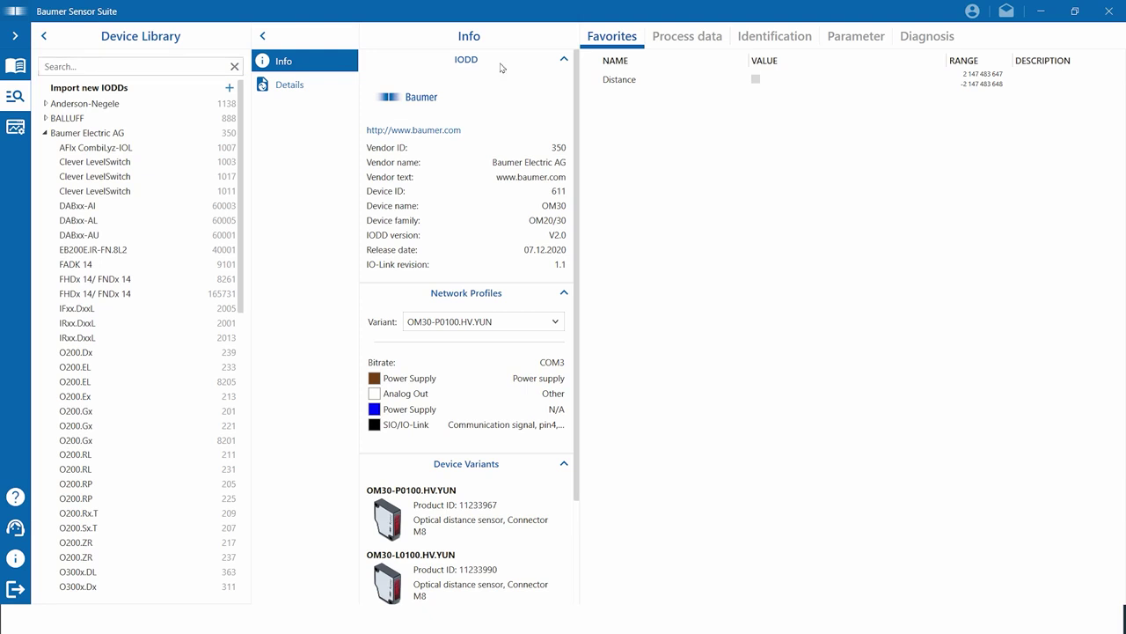
pyautogui.click(262, 35)
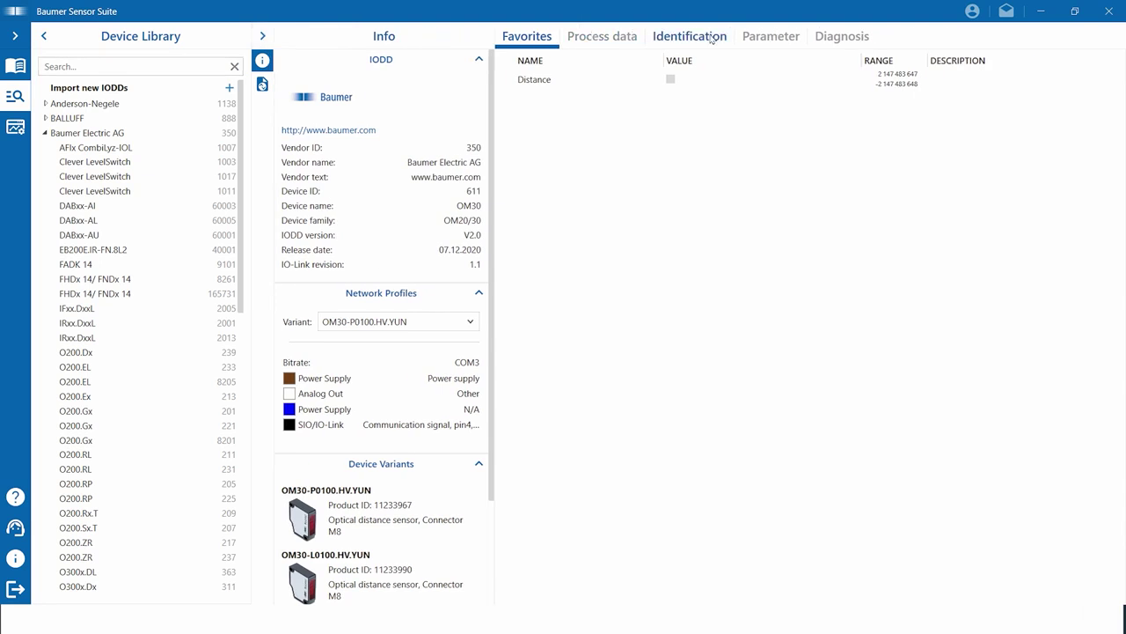
pyautogui.click(763, 39)
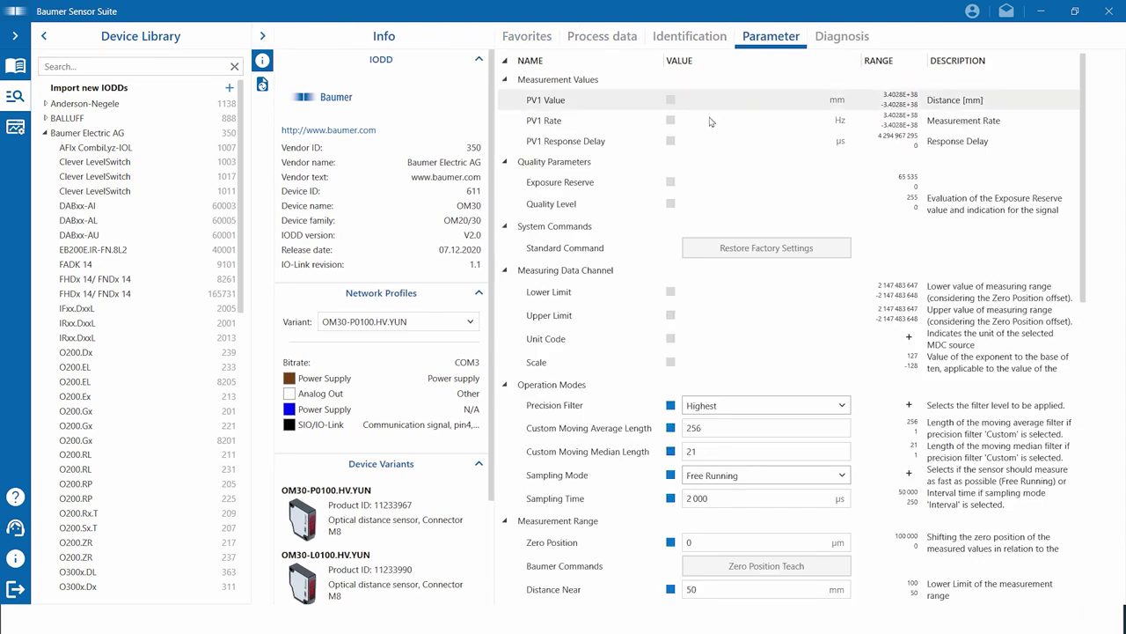
# Scroll through the IODD parameters, then go via Import new IODDs to Device Cockpit.
pyautogui.scroll(-3, 689, 174)
pyautogui.scroll(-3, 689, 174)
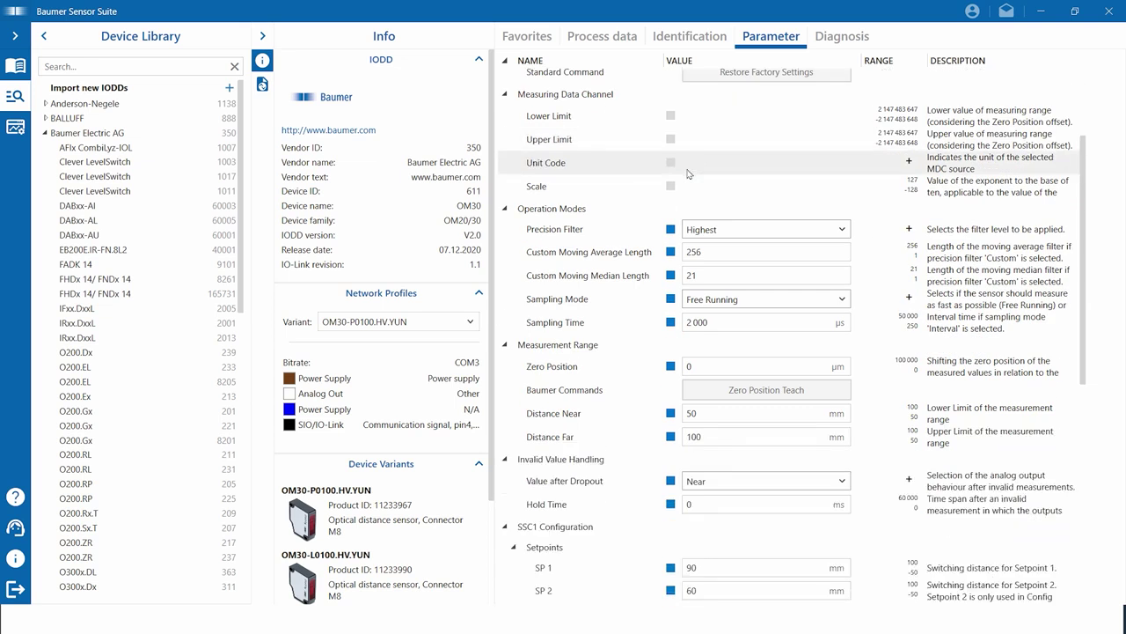
pyautogui.scroll(-3, 689, 174)
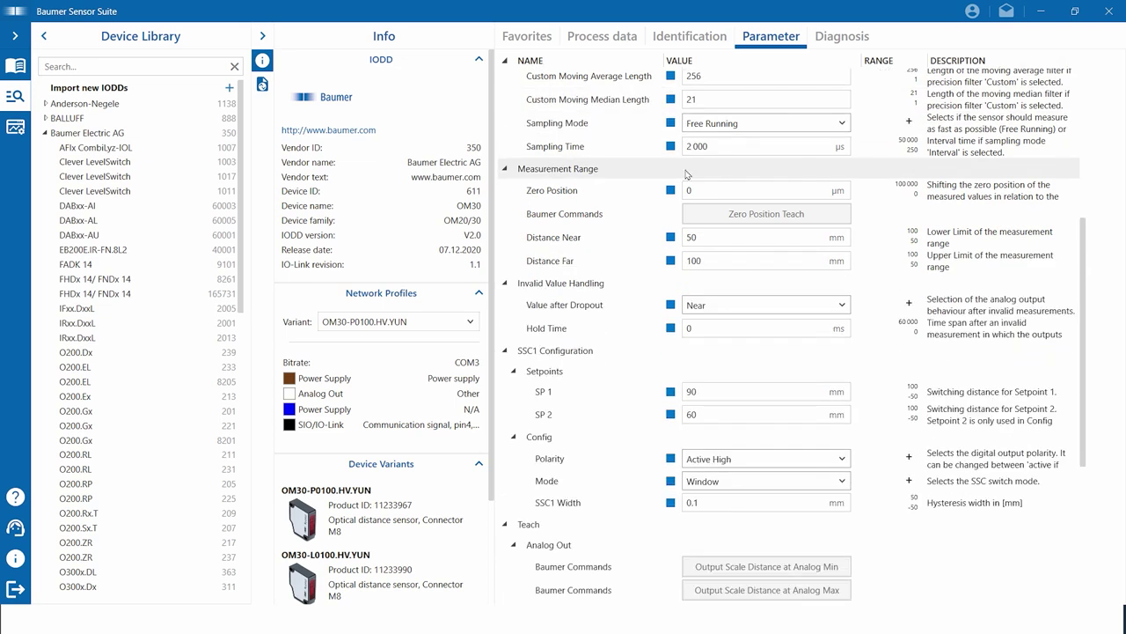
pyautogui.scroll(-5, 688, 174)
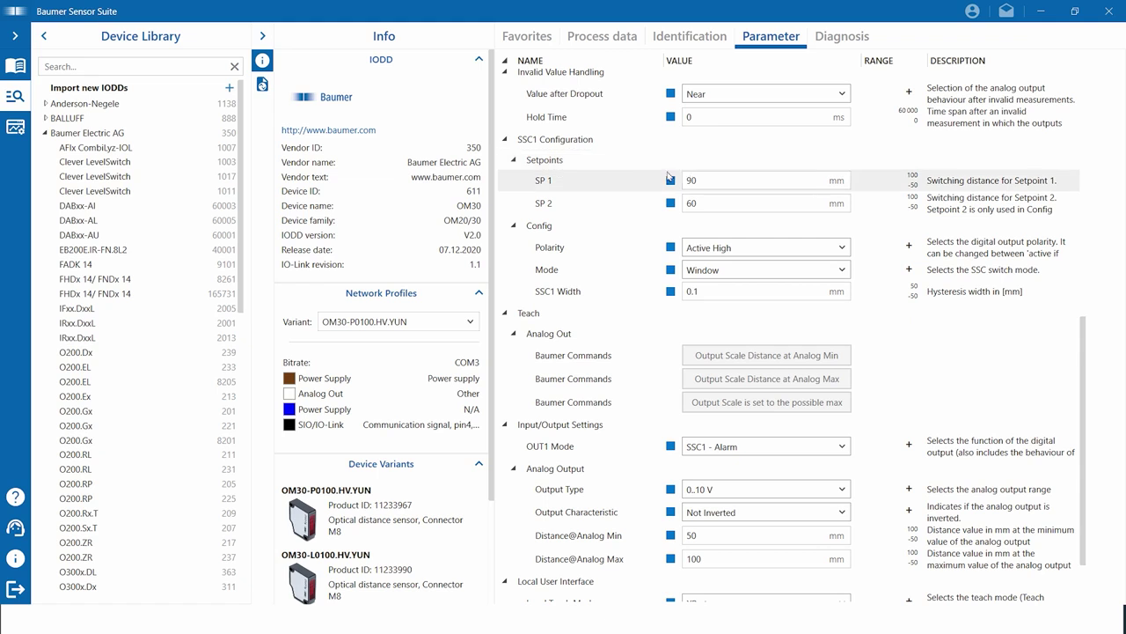
pyautogui.click(91, 89)
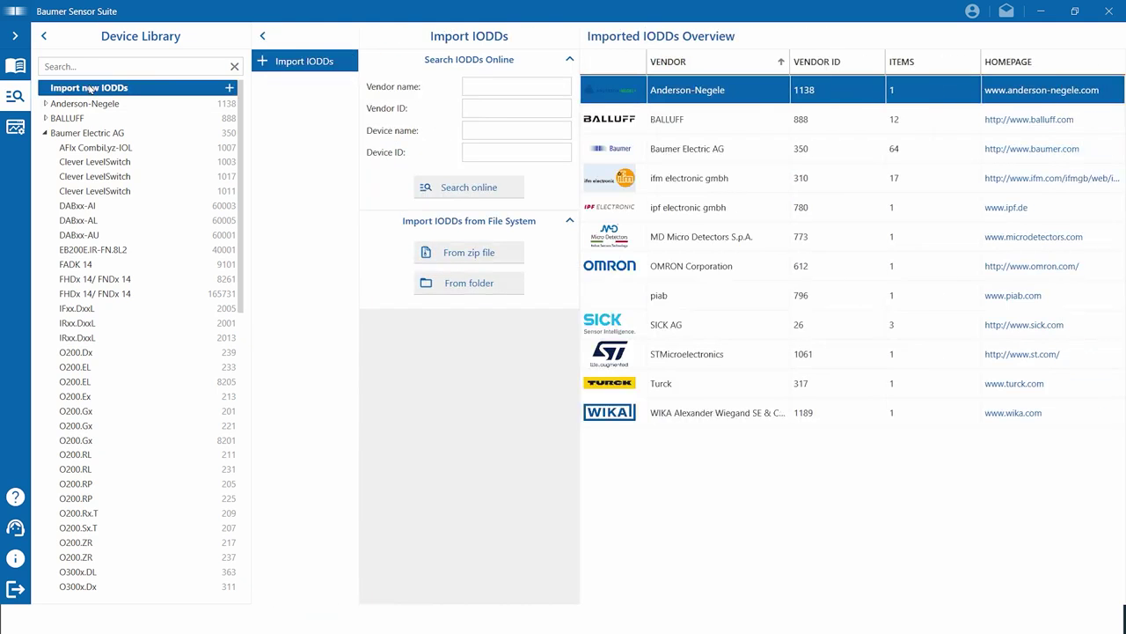
pyautogui.click(15, 128)
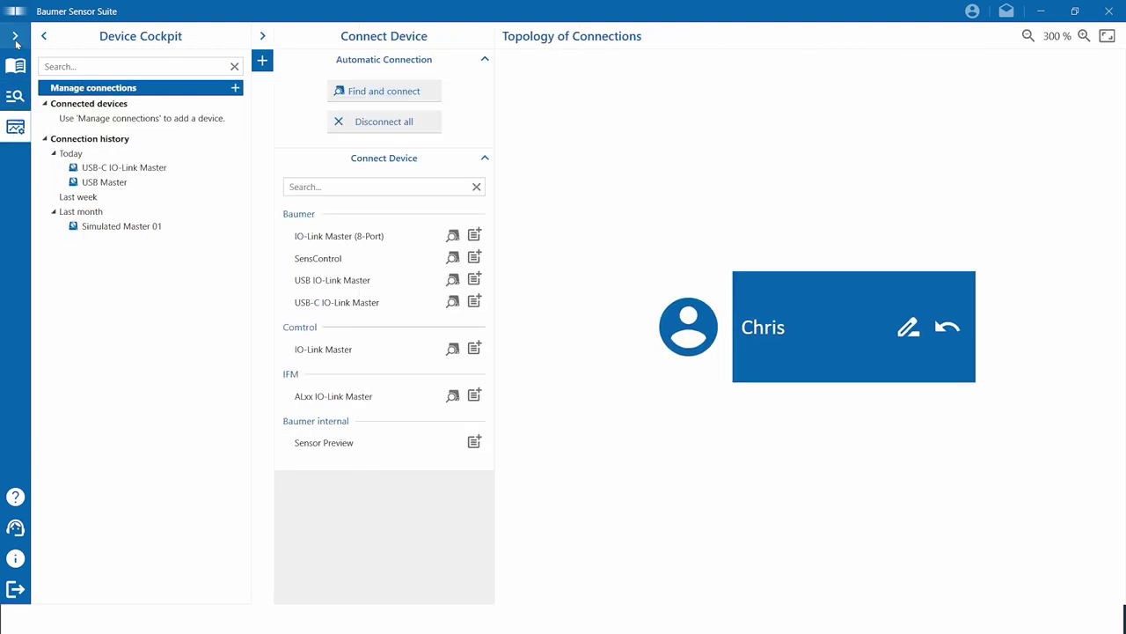
# Auto-connect the USB-C IO-Link Master with Find and connect, then open sensor OM30-P0100.HV.YIN.
pyautogui.click(15, 38)
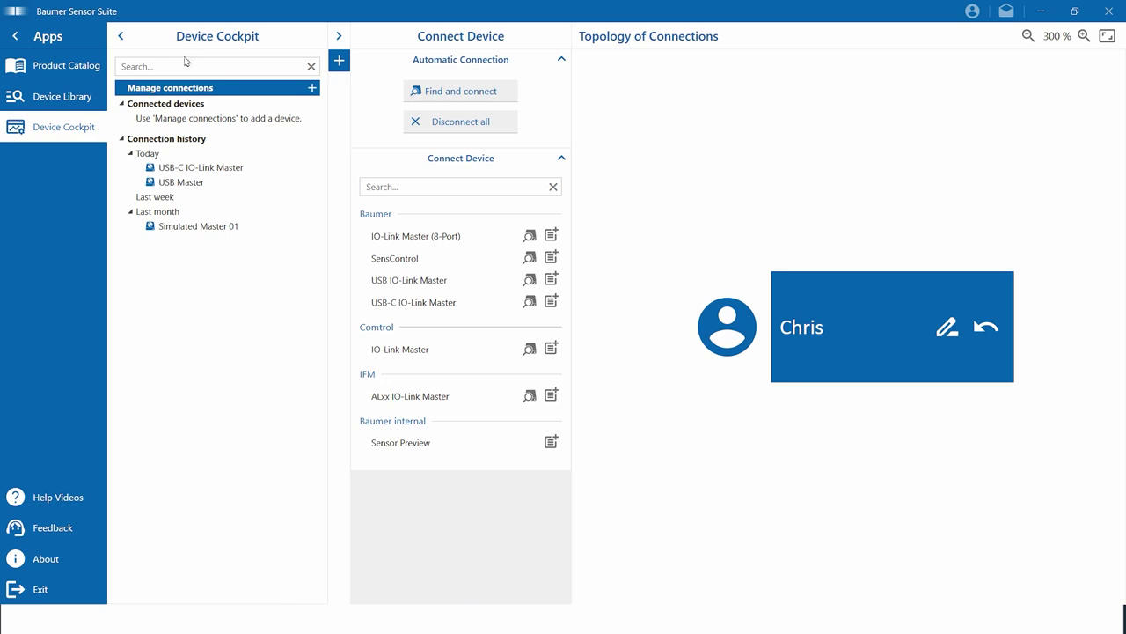
pyautogui.click(440, 91)
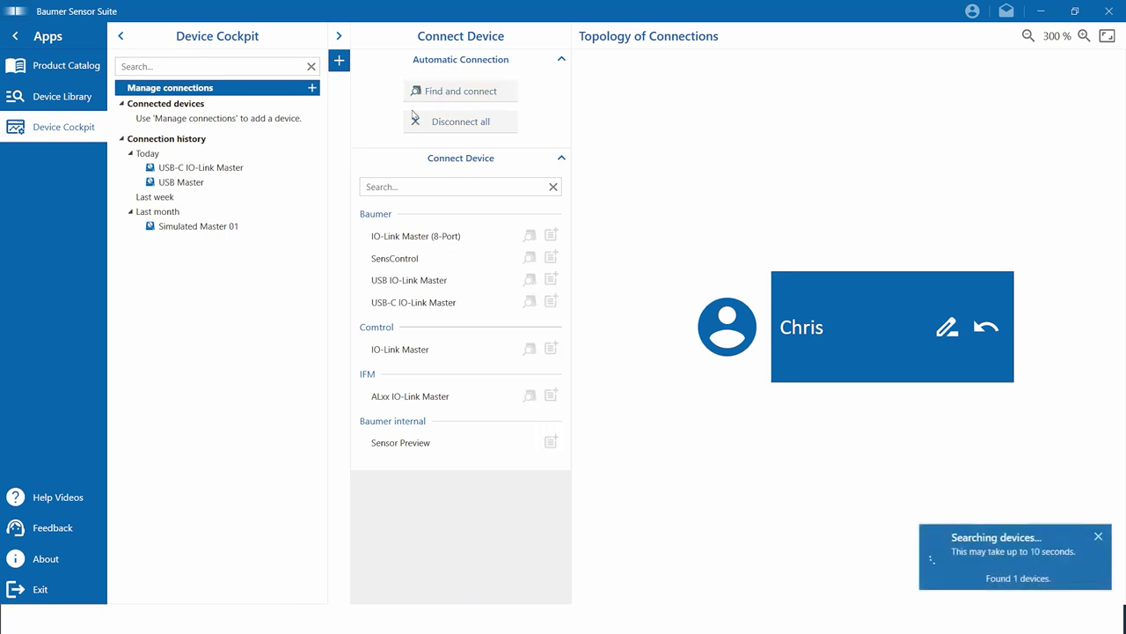
pyautogui.click(15, 36)
pyautogui.click(41, 35)
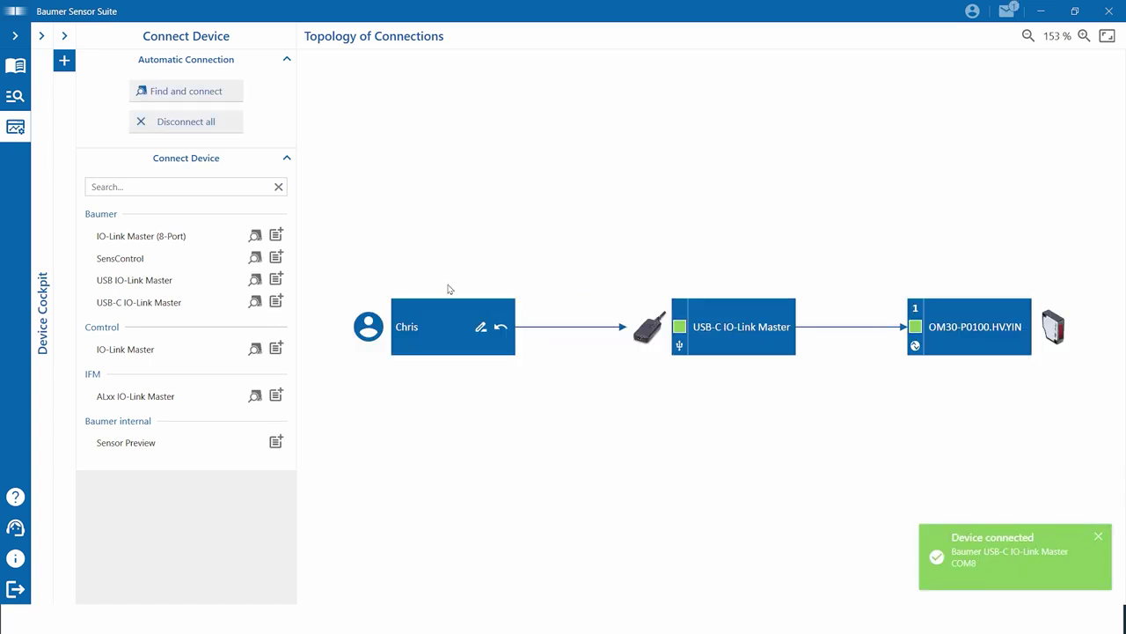
pyautogui.click(41, 36)
pyautogui.click(141, 139)
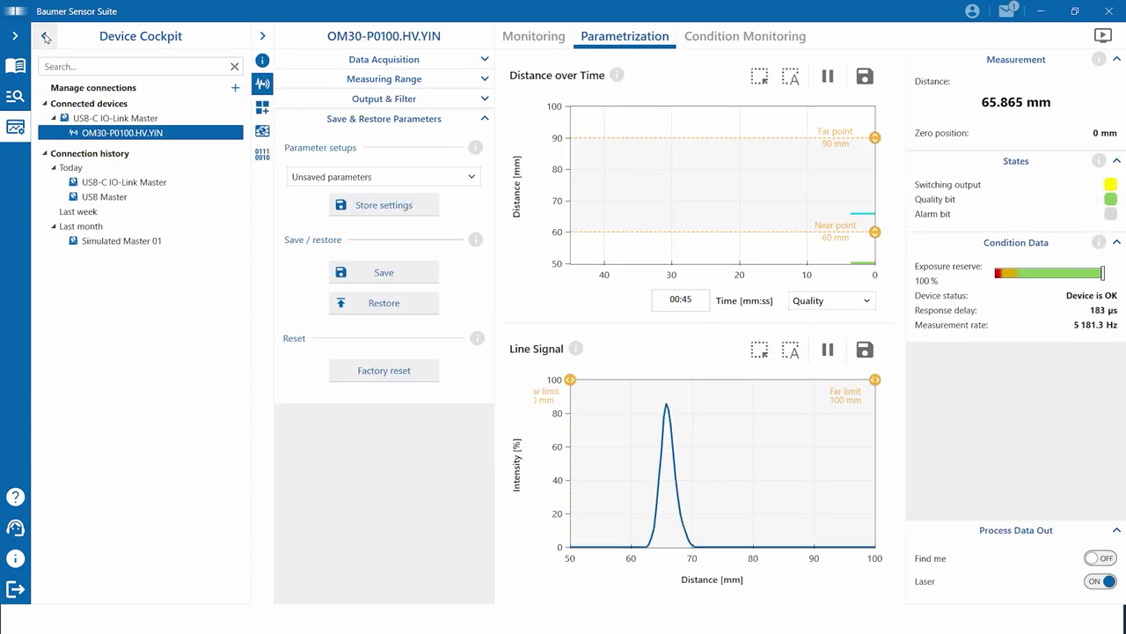
# View the sensor's IO-Link Raw Data, then its IODD Table with vendor and device info.
pyautogui.click(45, 36)
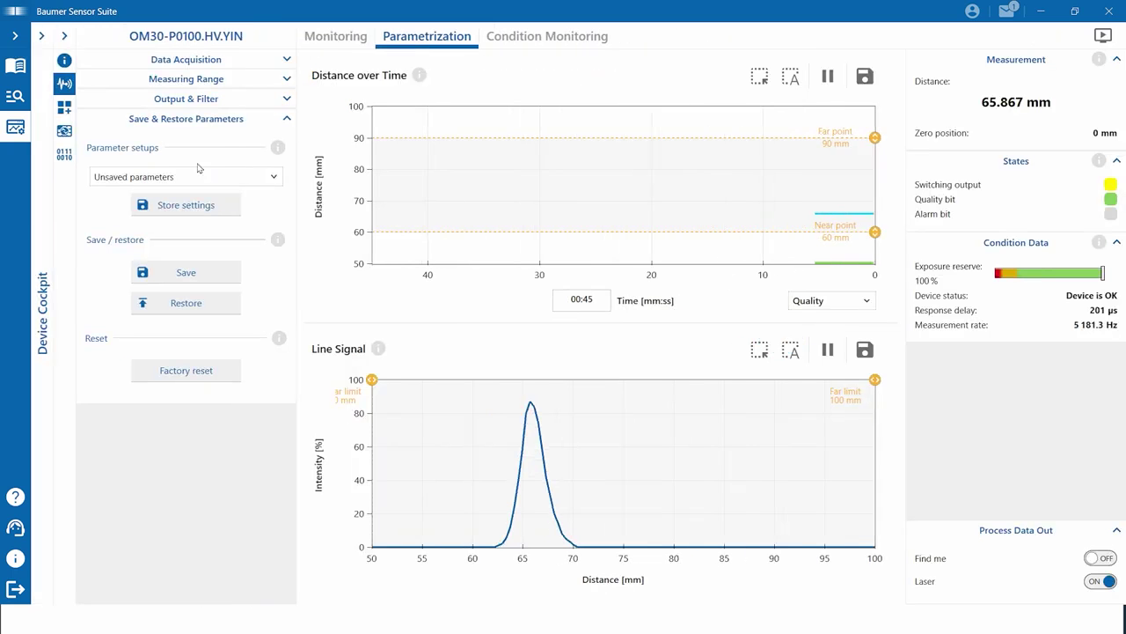
pyautogui.click(63, 37)
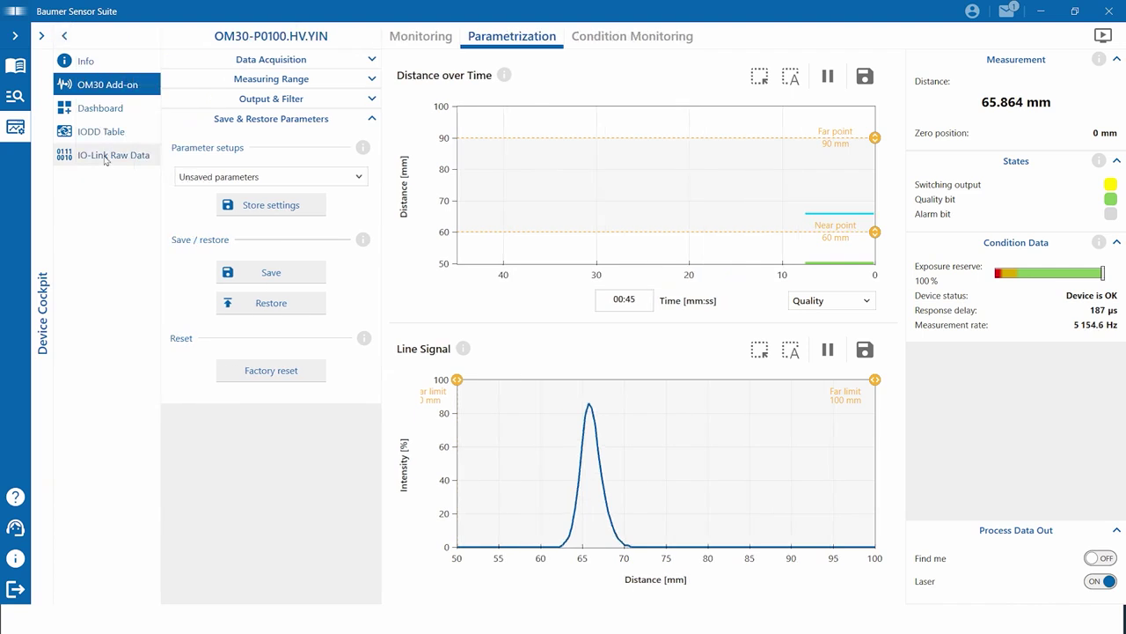
pyautogui.click(107, 155)
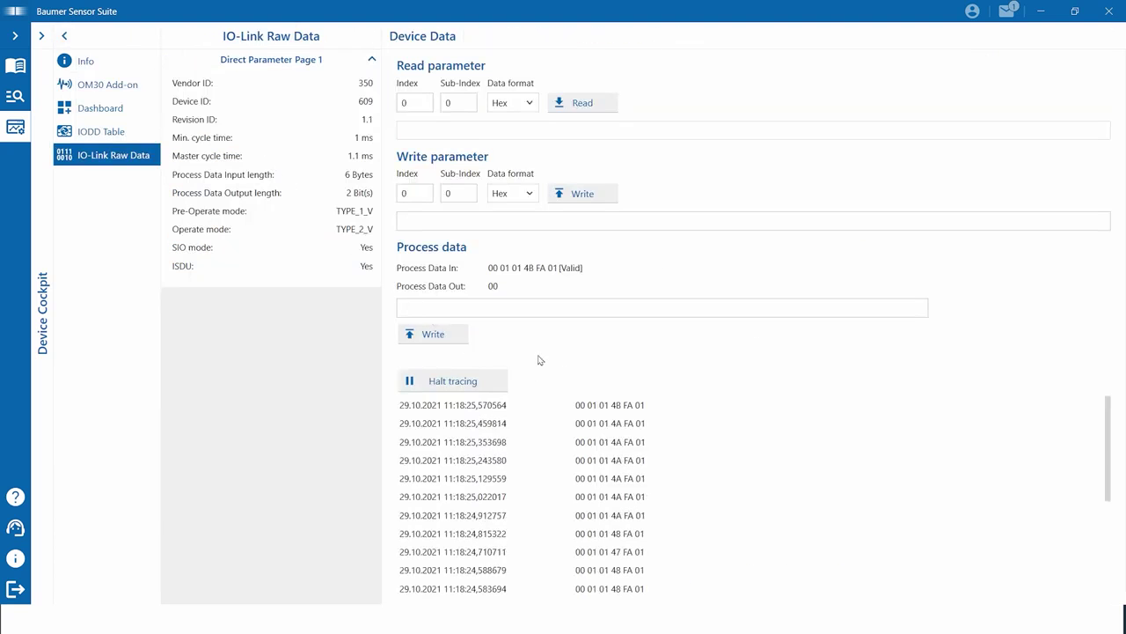
pyautogui.click(118, 133)
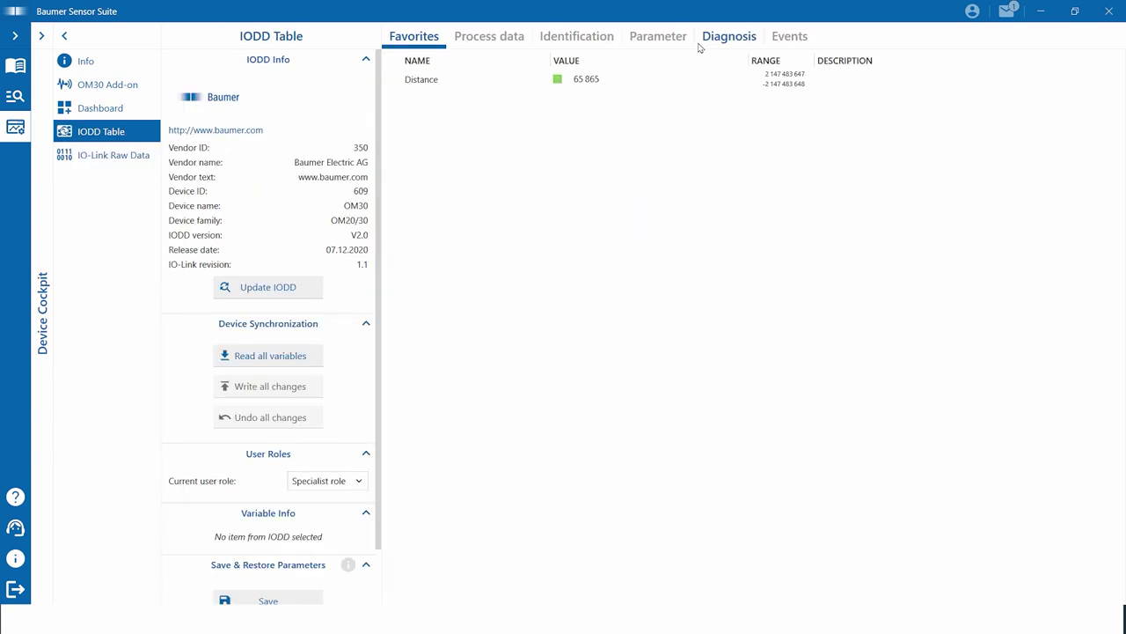
# Scroll through the IODD Table's Parameter list, then show the sensor's Default dashboard.
pyautogui.click(674, 41)
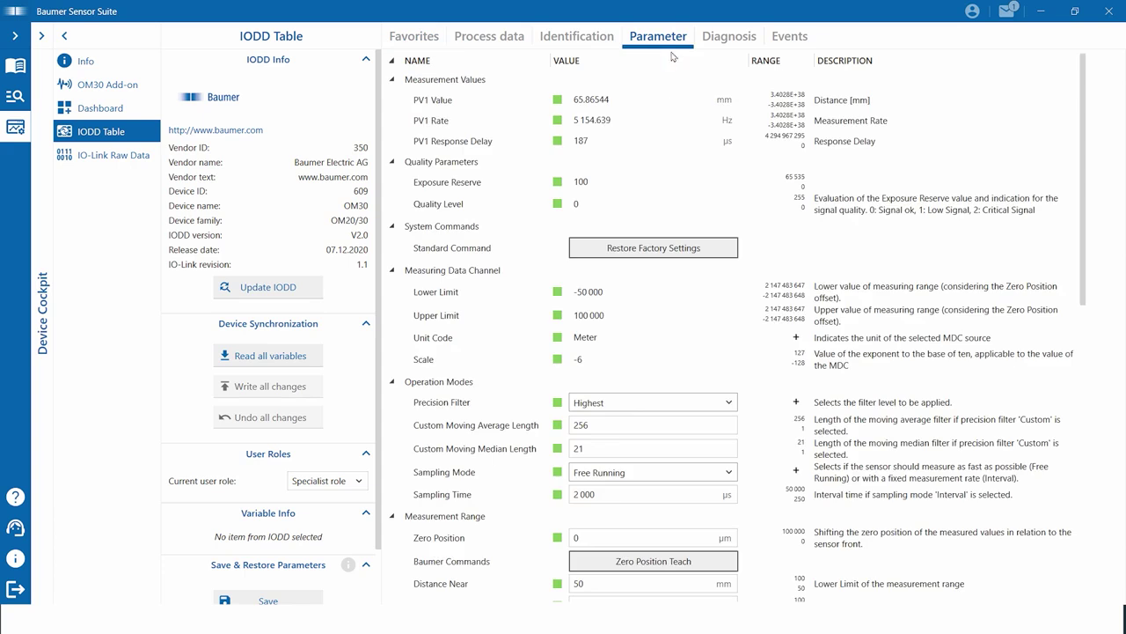
pyautogui.scroll(-5, 667, 149)
pyautogui.scroll(-2, 667, 154)
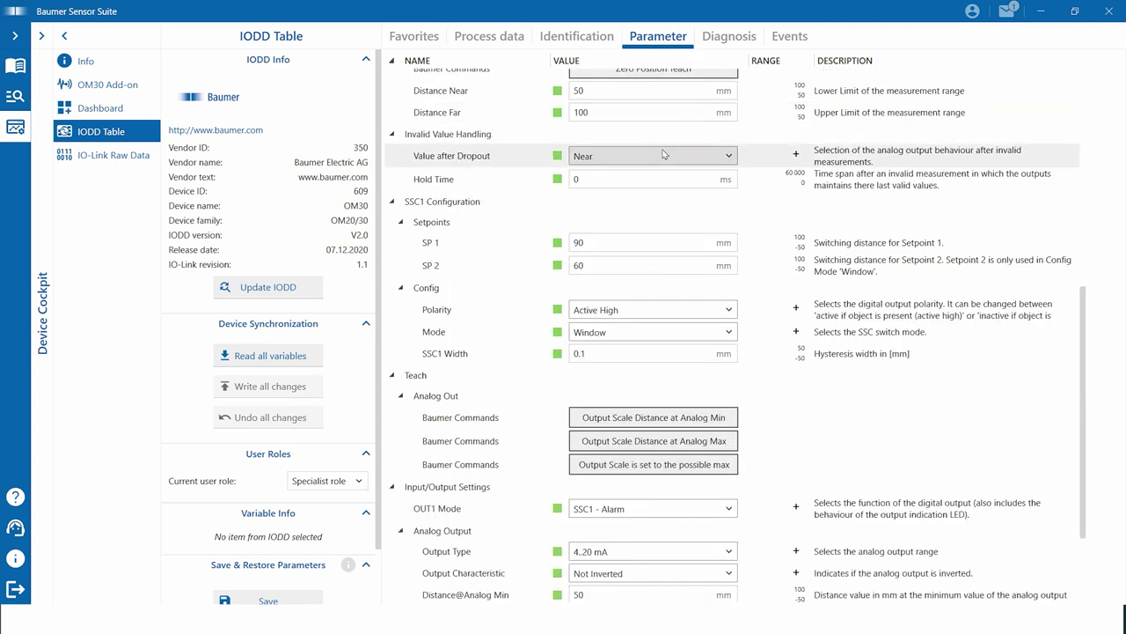
pyautogui.click(114, 109)
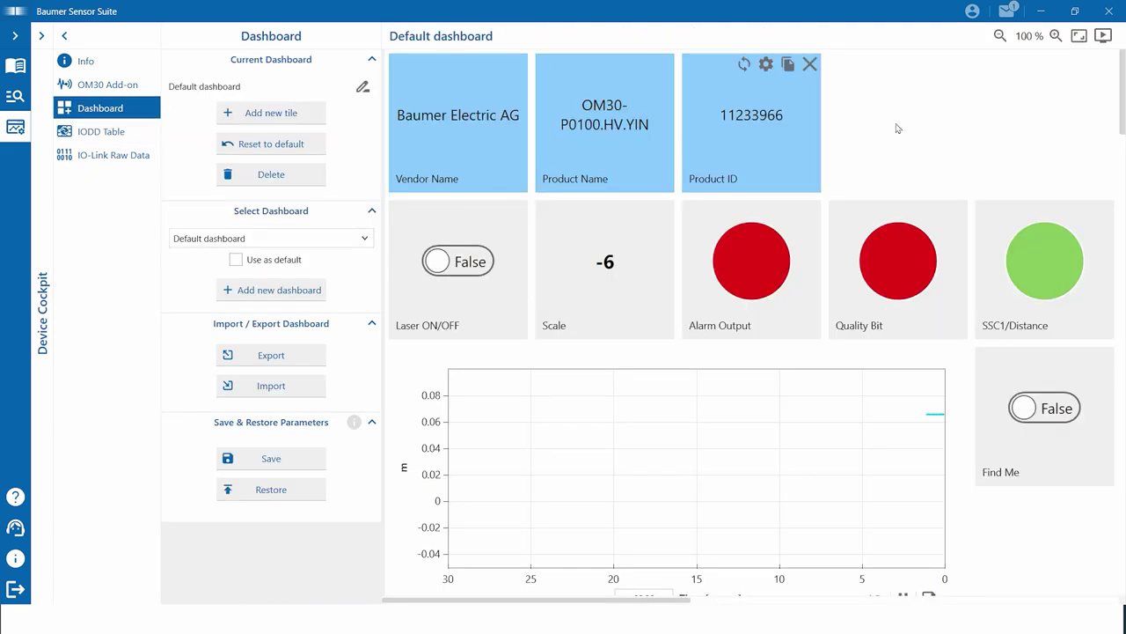
# At 75 % zoom, add a Distance tile as a Range state indicator, then return to OM30 parametrization.
pyautogui.click(999, 37)
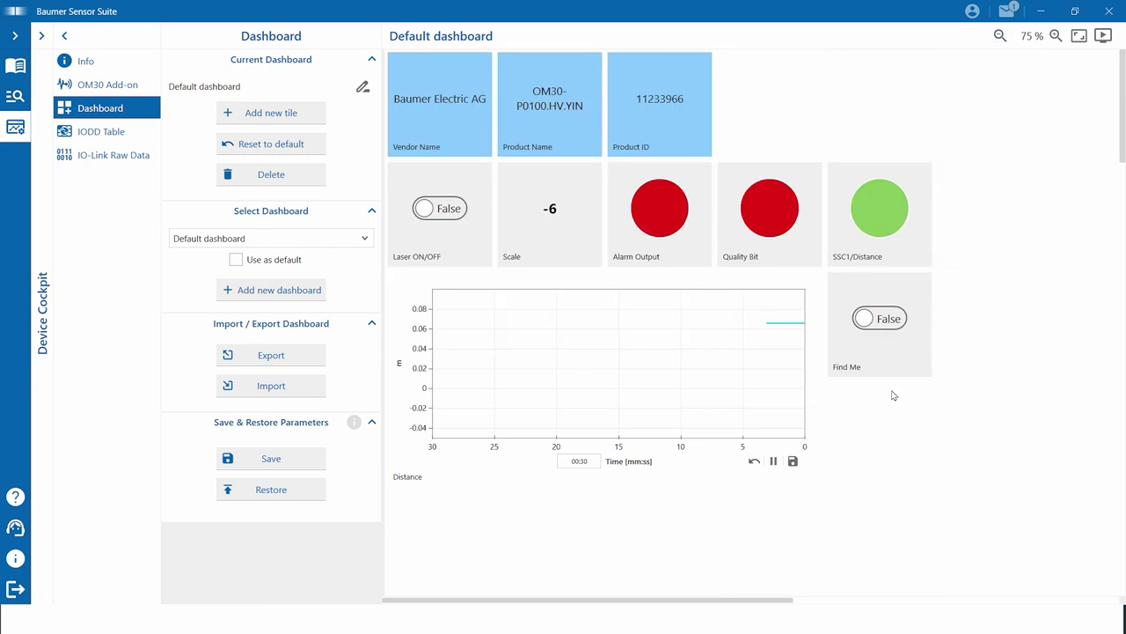
pyautogui.click(879, 435)
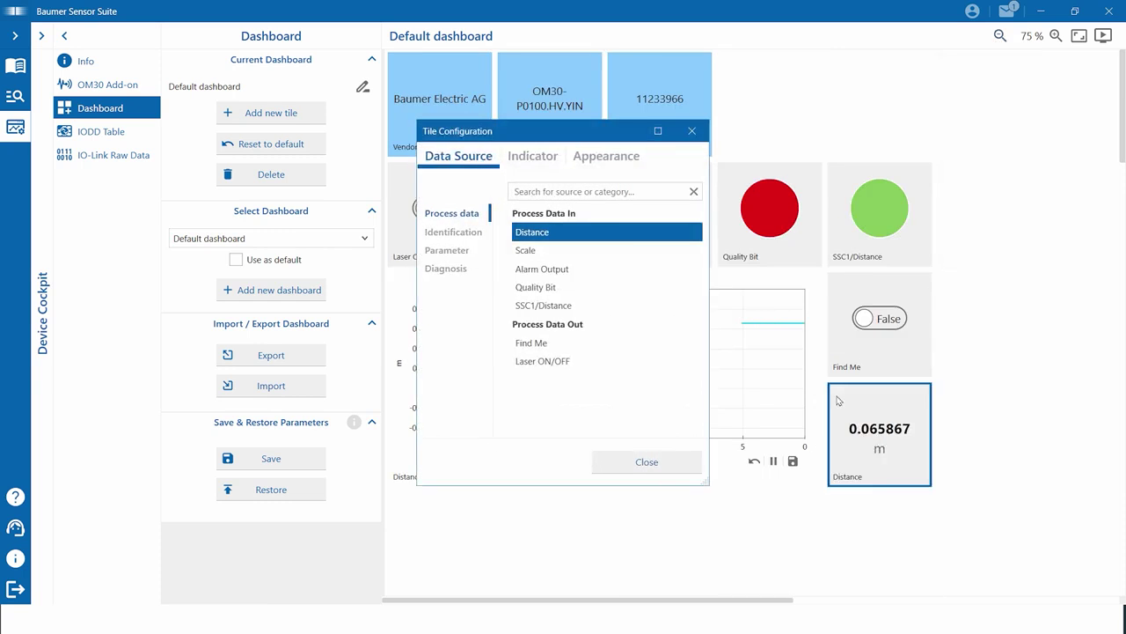
pyautogui.click(549, 158)
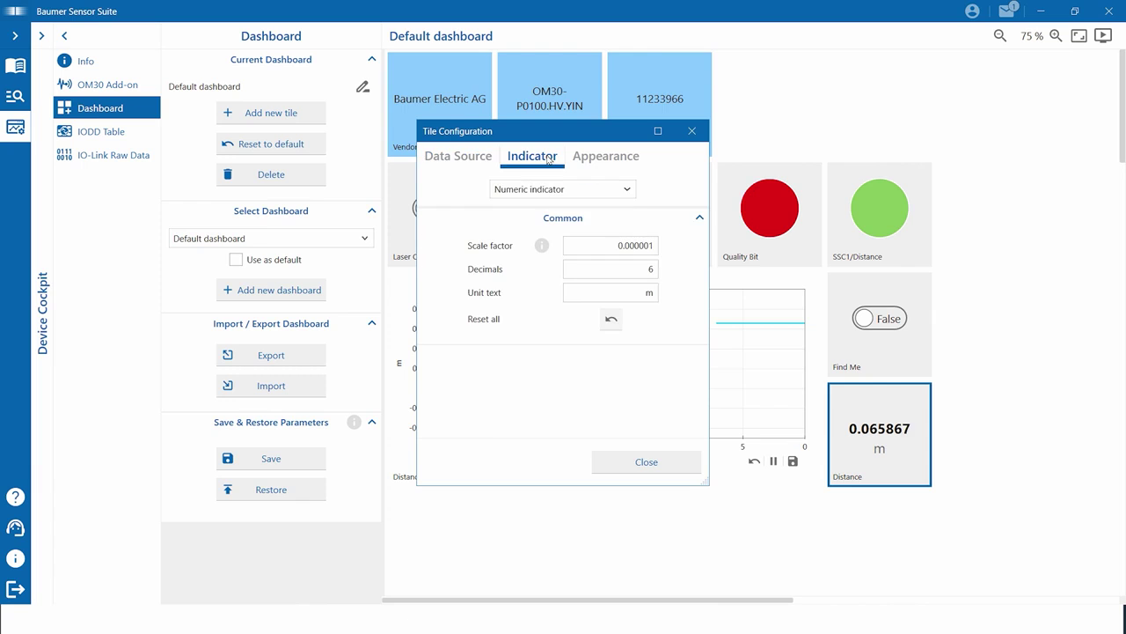
pyautogui.click(555, 190)
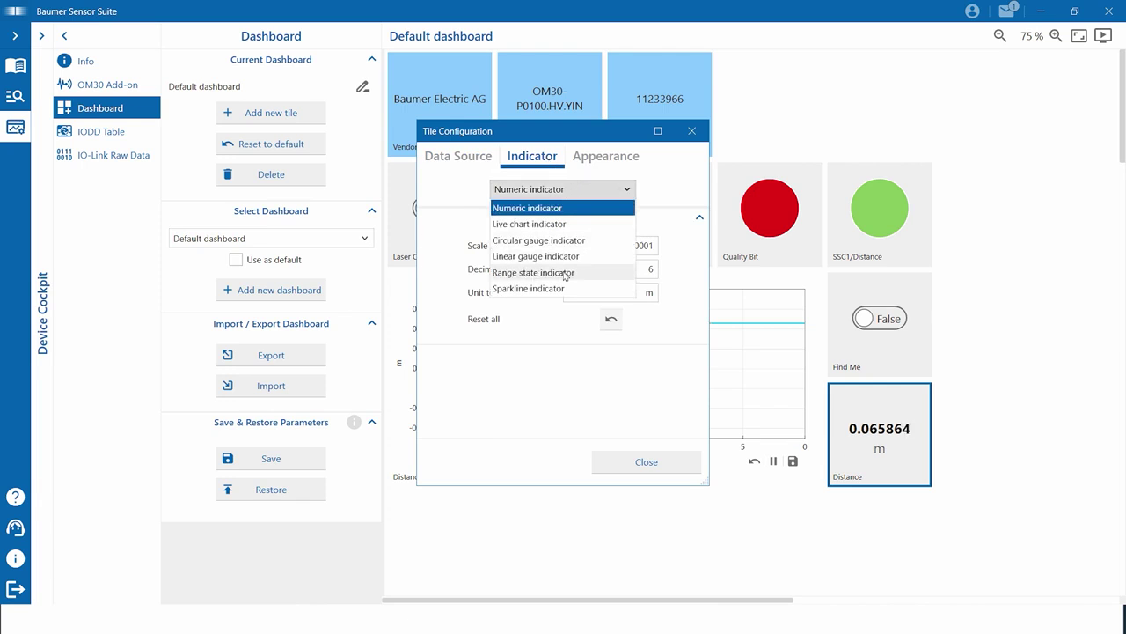
pyautogui.click(566, 273)
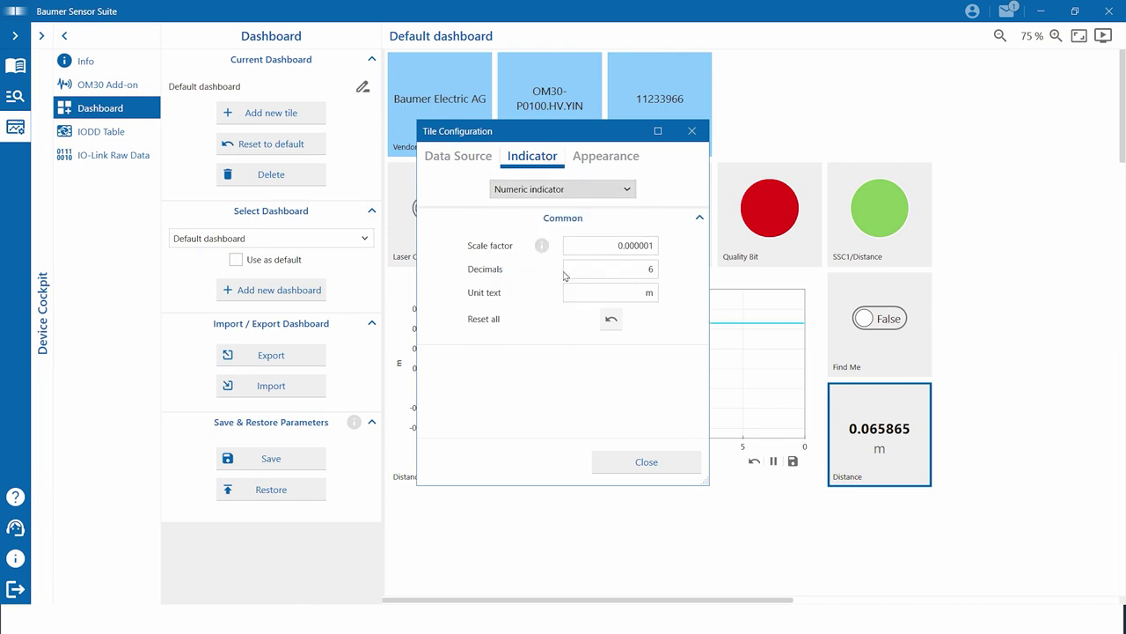
pyautogui.click(693, 131)
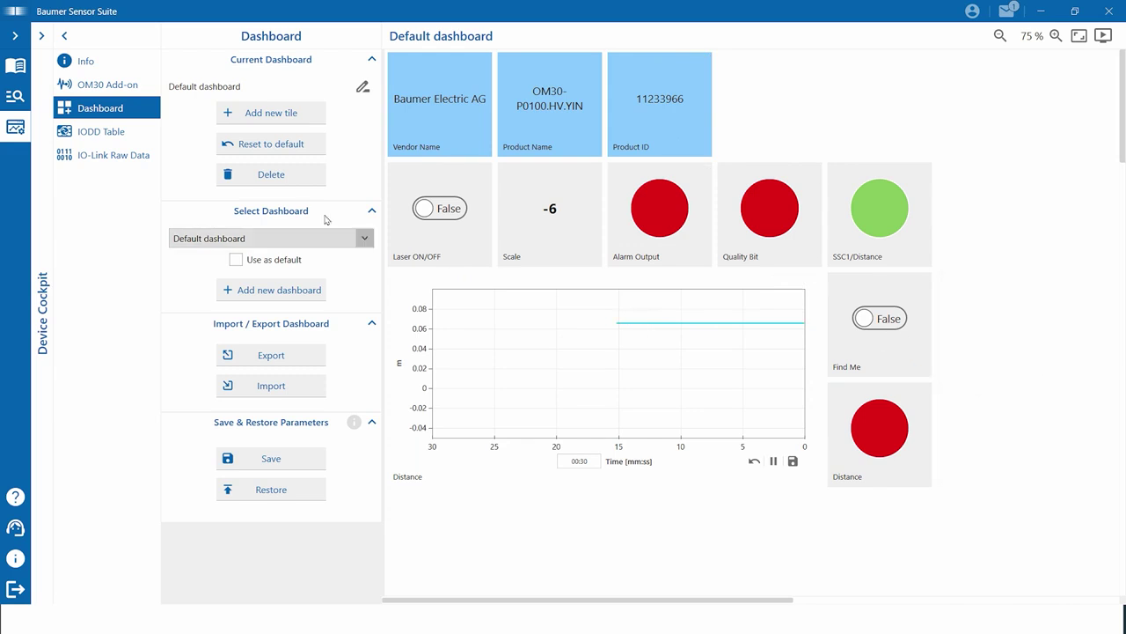
pyautogui.click(128, 83)
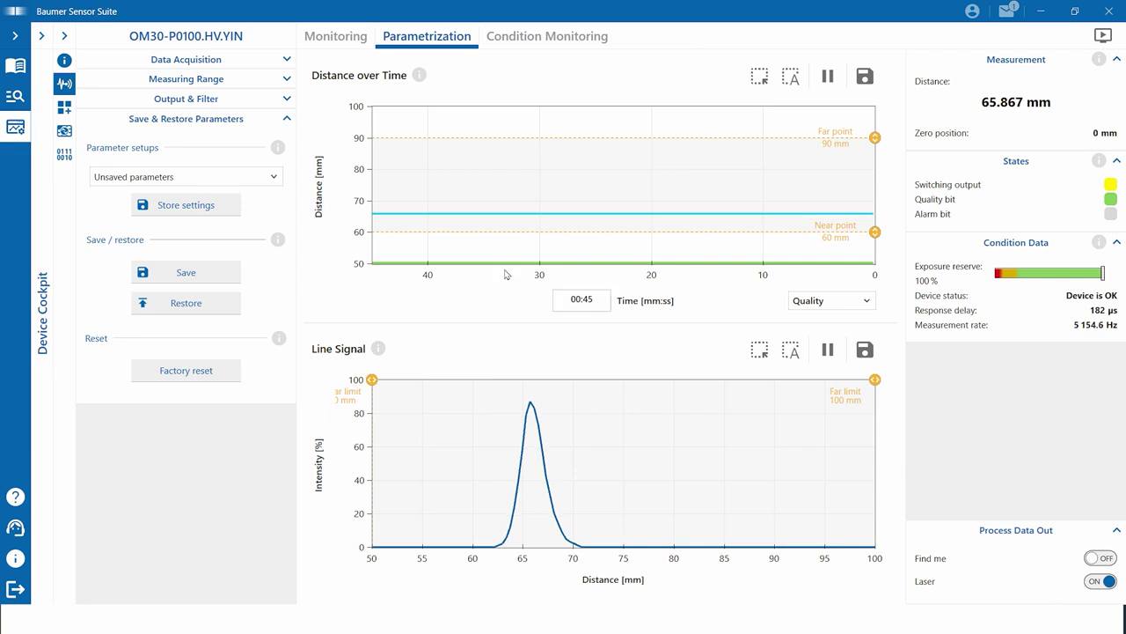
# Drag the Line Signal limits to about 59.85 mm near and 70.8 mm far, checking with chart auto-scale.
pyautogui.click(286, 118)
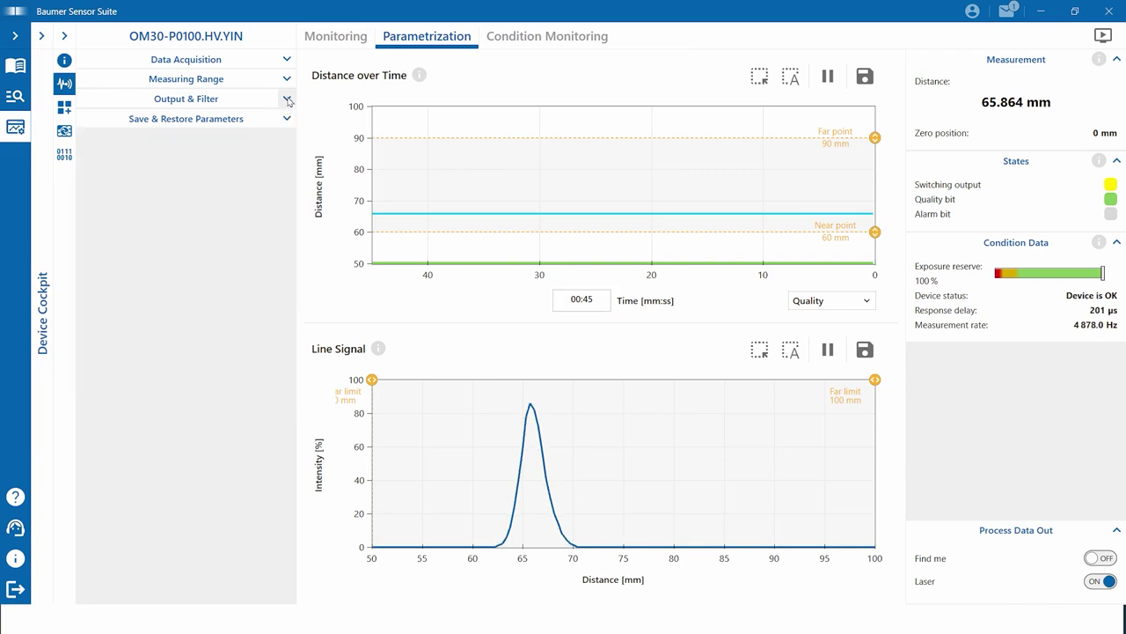
pyautogui.click(287, 79)
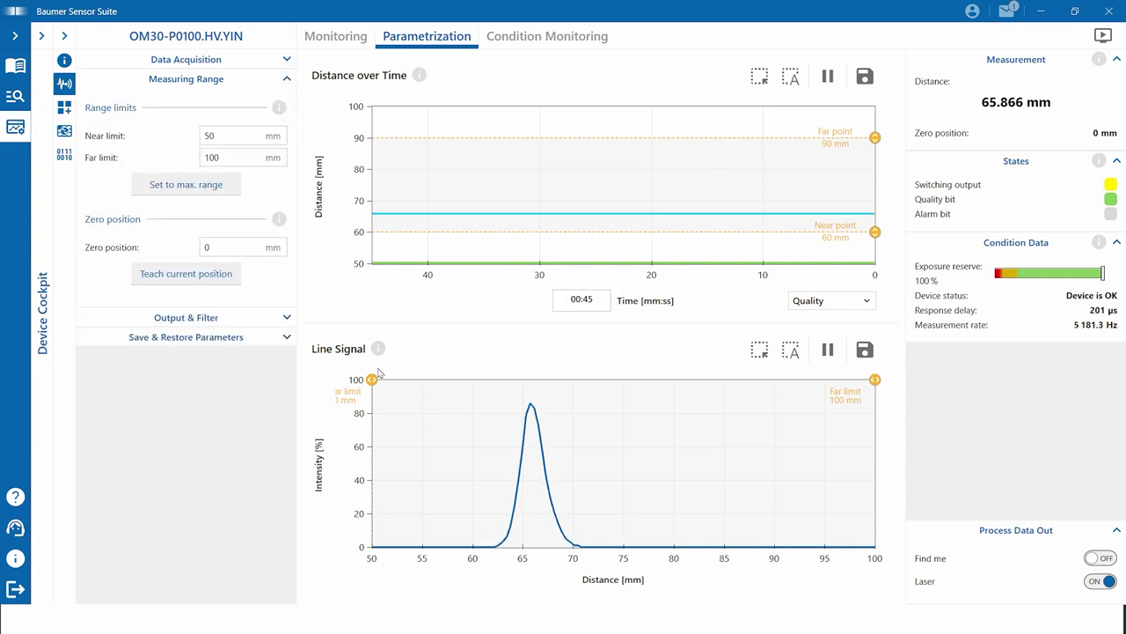
pyautogui.moveTo(372, 380); pyautogui.dragTo(471, 380)
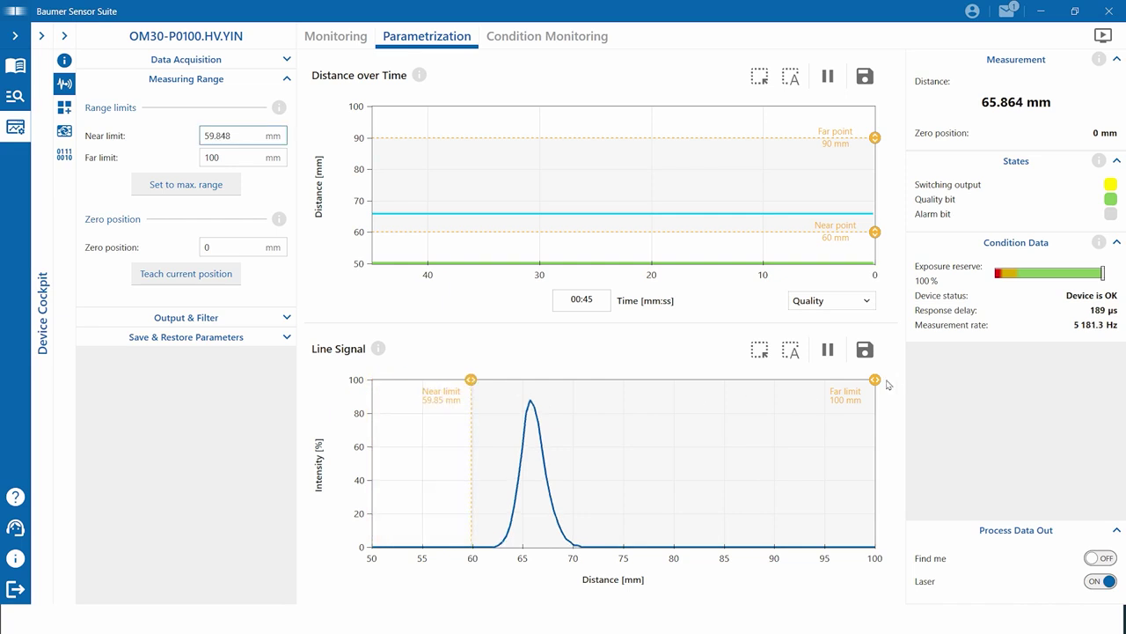
pyautogui.moveTo(875, 381); pyautogui.dragTo(580, 380)
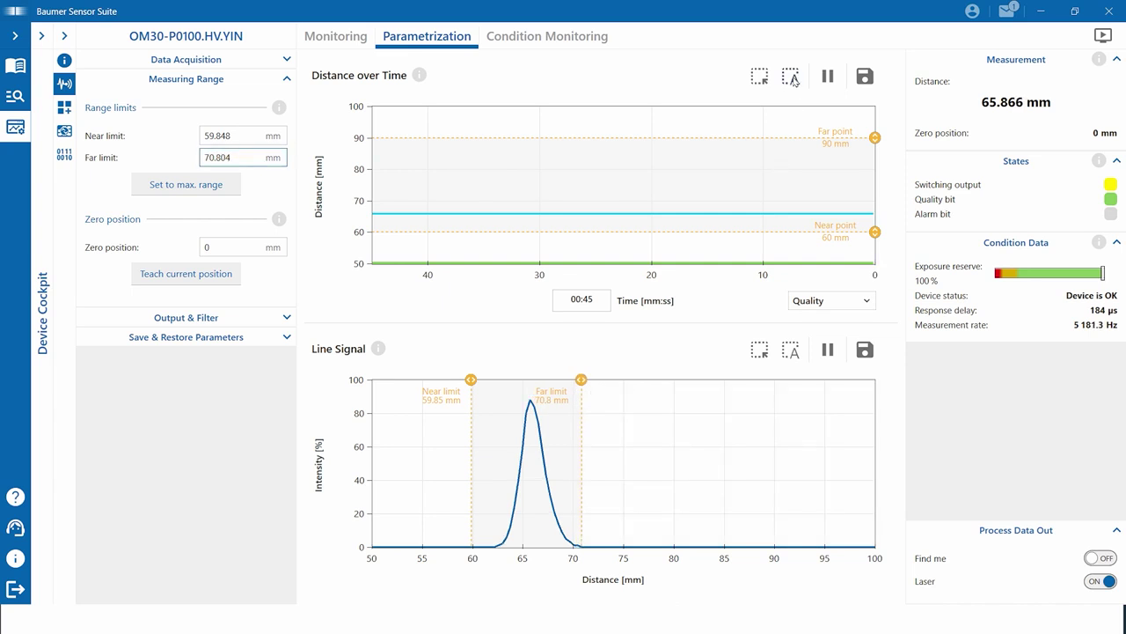
pyautogui.click(792, 79)
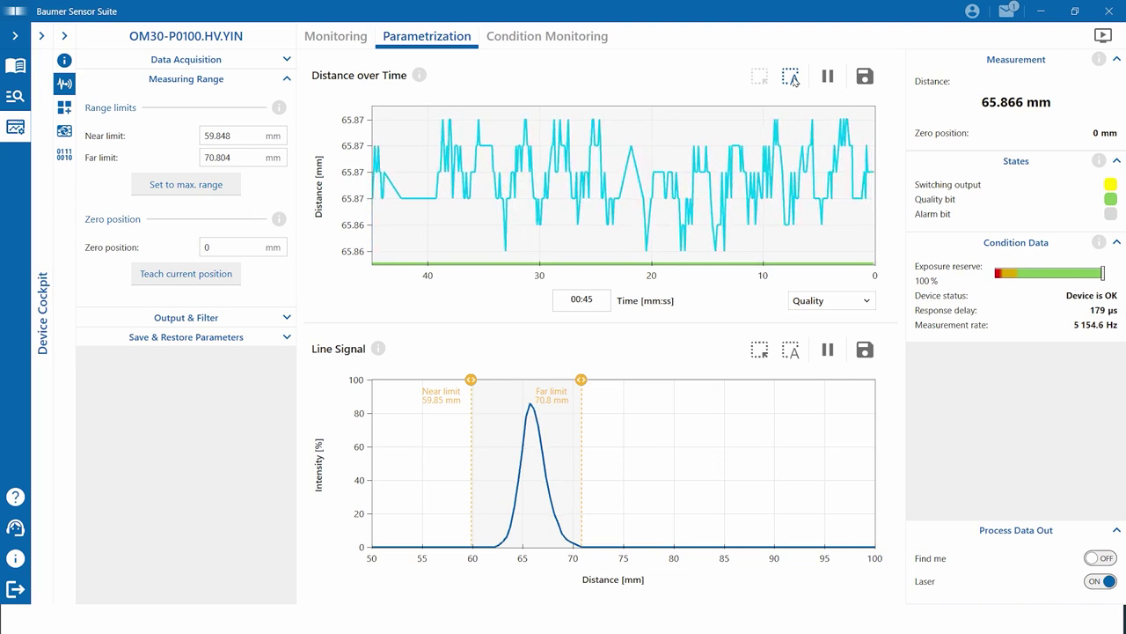
pyautogui.click(792, 79)
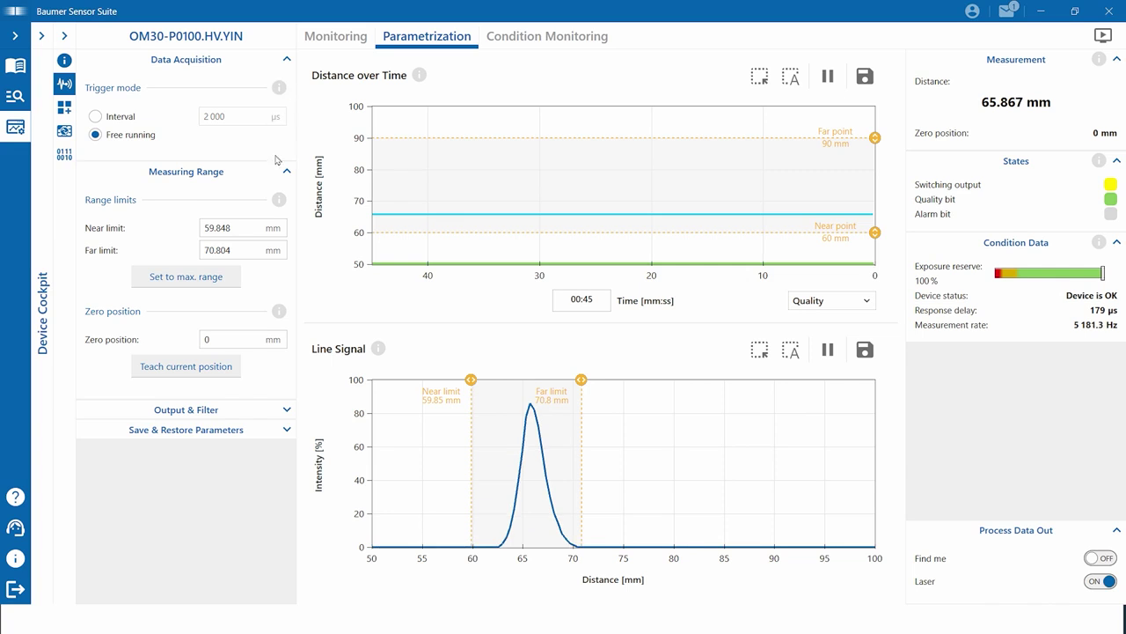
# Set the Output & Filter precision filter to Standard and show the Zero position help.
pyautogui.click(286, 410)
pyautogui.click(271, 467)
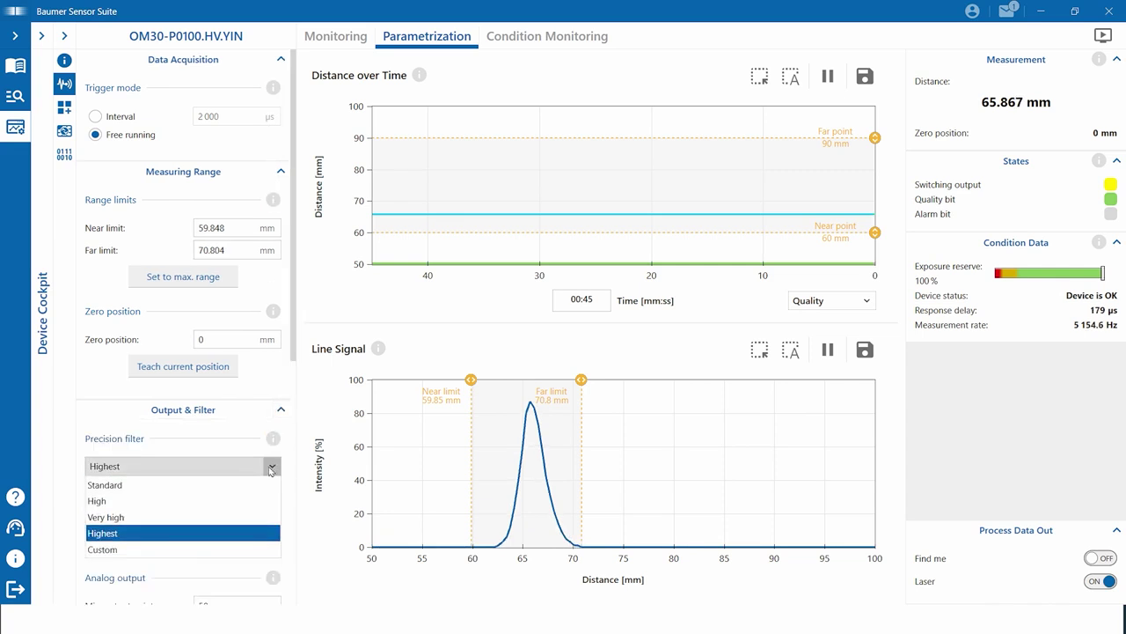
pyautogui.click(217, 488)
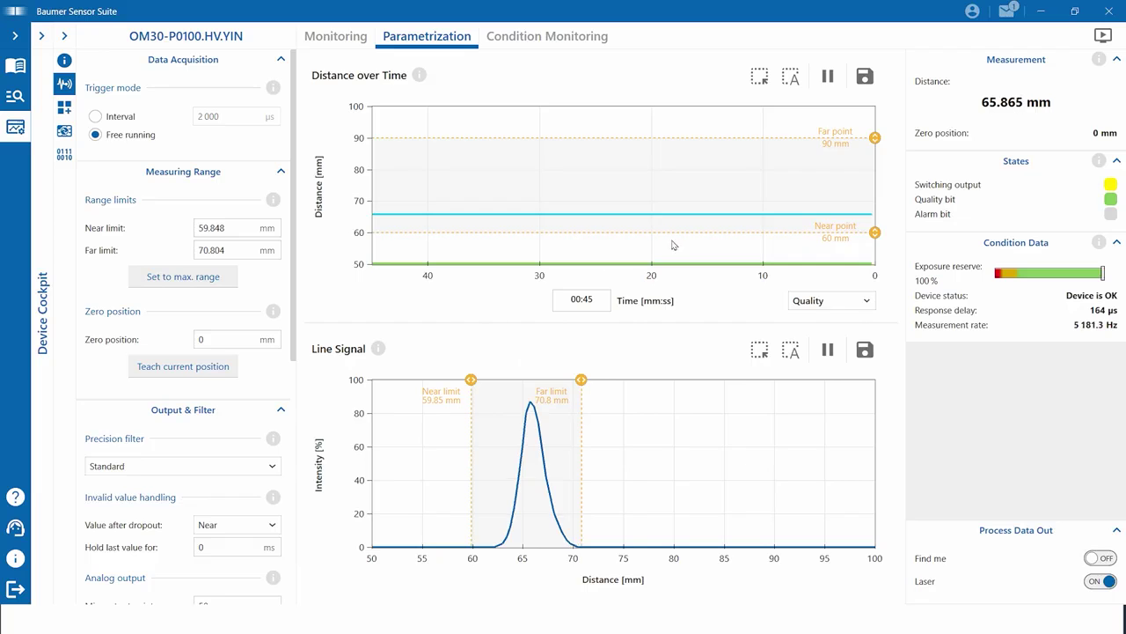
pyautogui.click(274, 313)
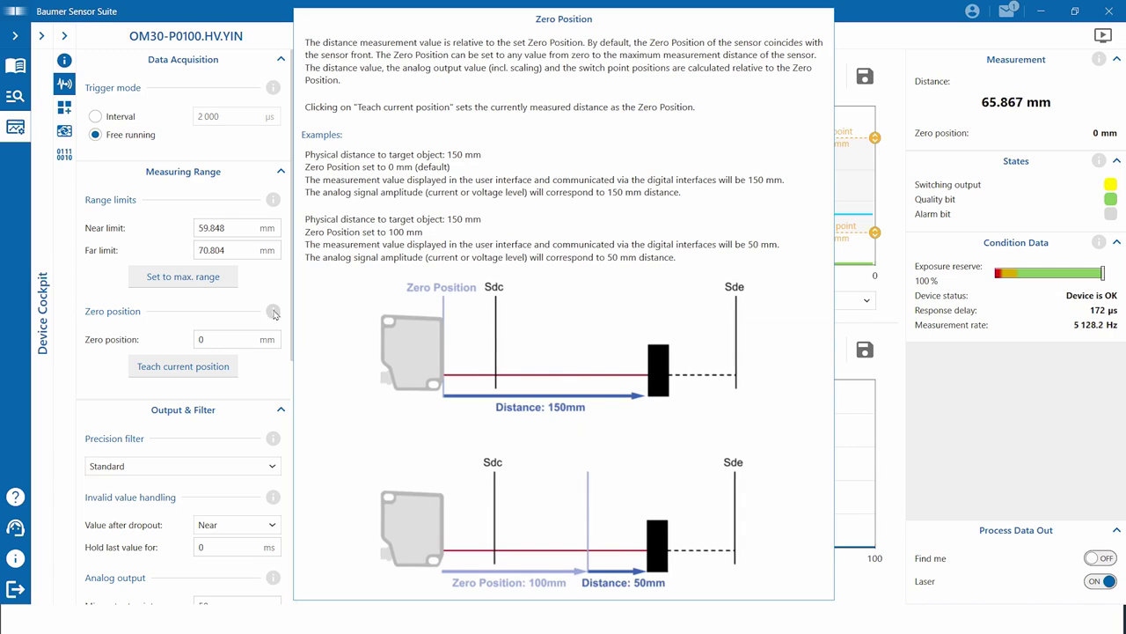